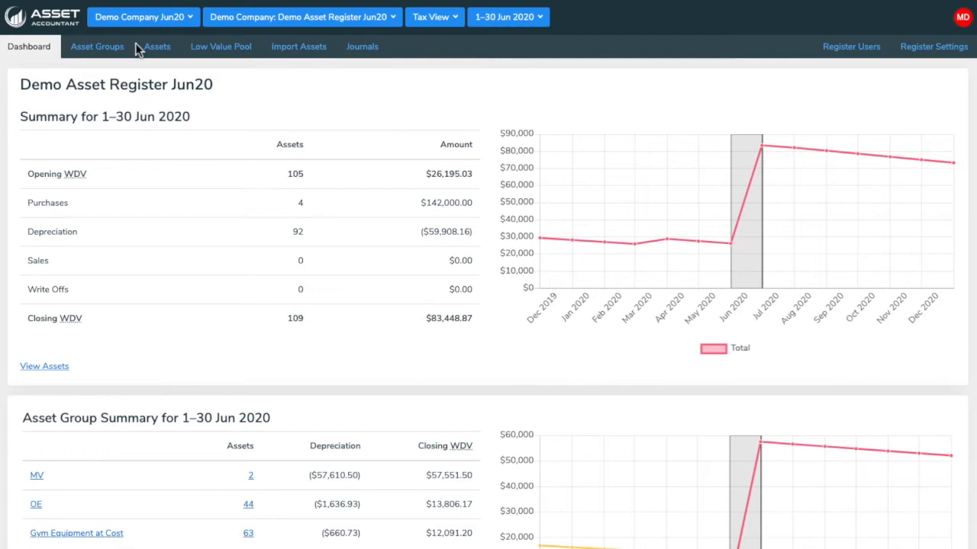
- Create a new blank asset group named "My new asset group" with the description "Assets"
left_click(108, 48)
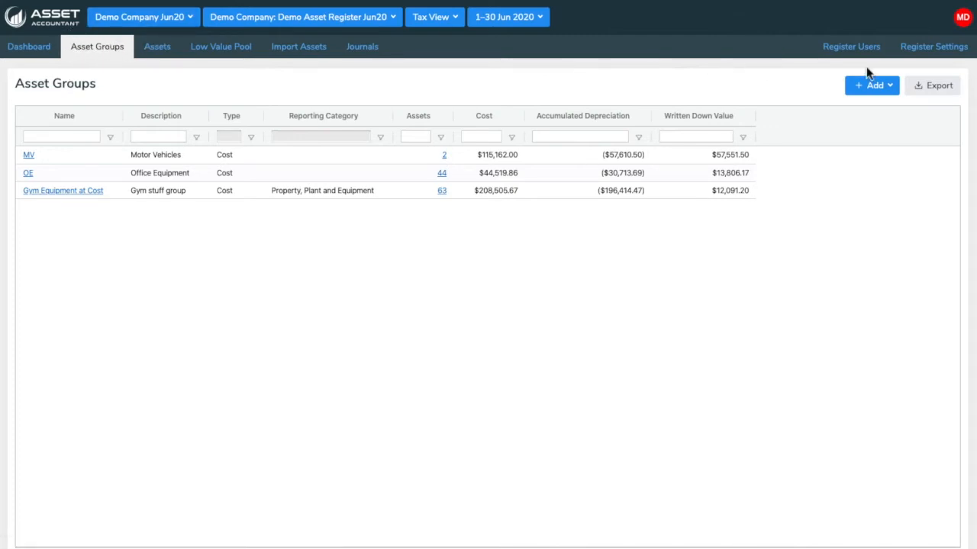
left_click(879, 89)
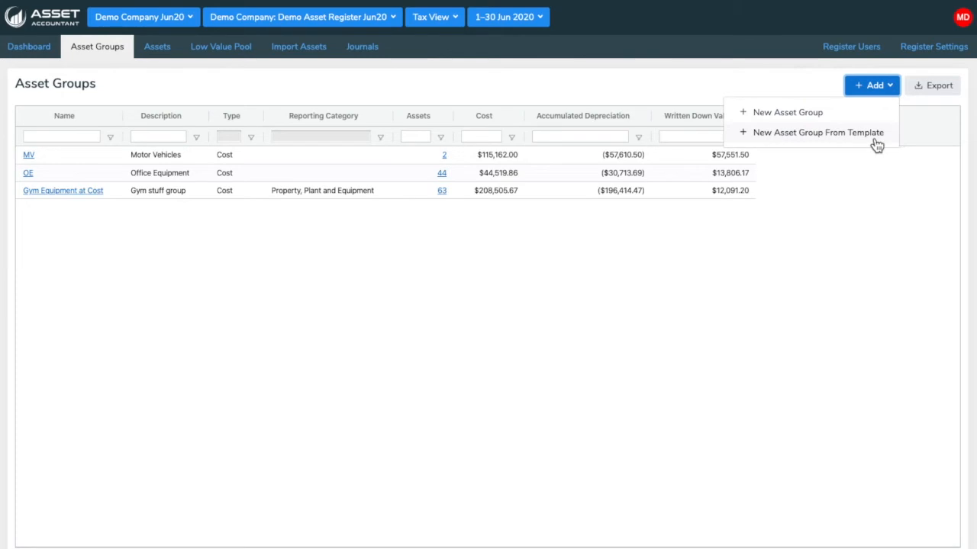
left_click(772, 114)
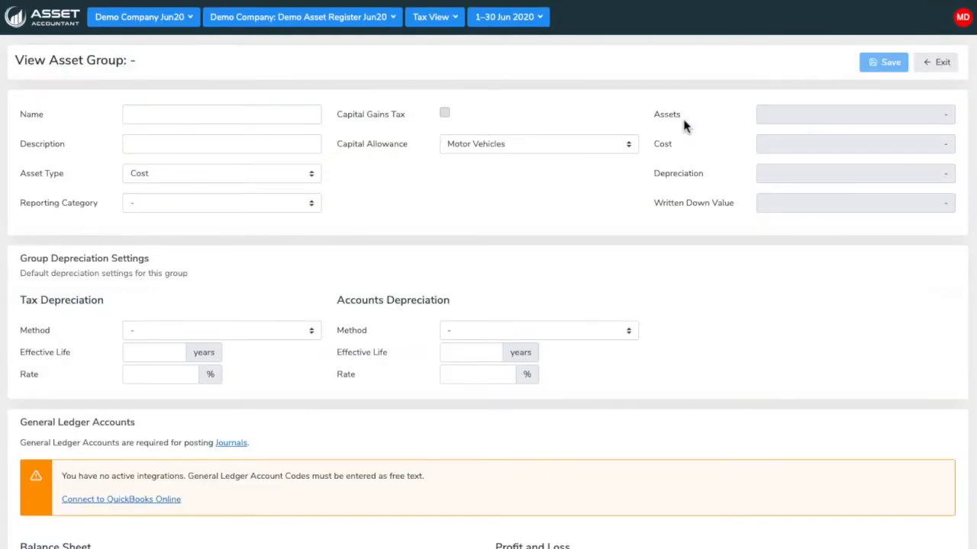
left_click(194, 114)
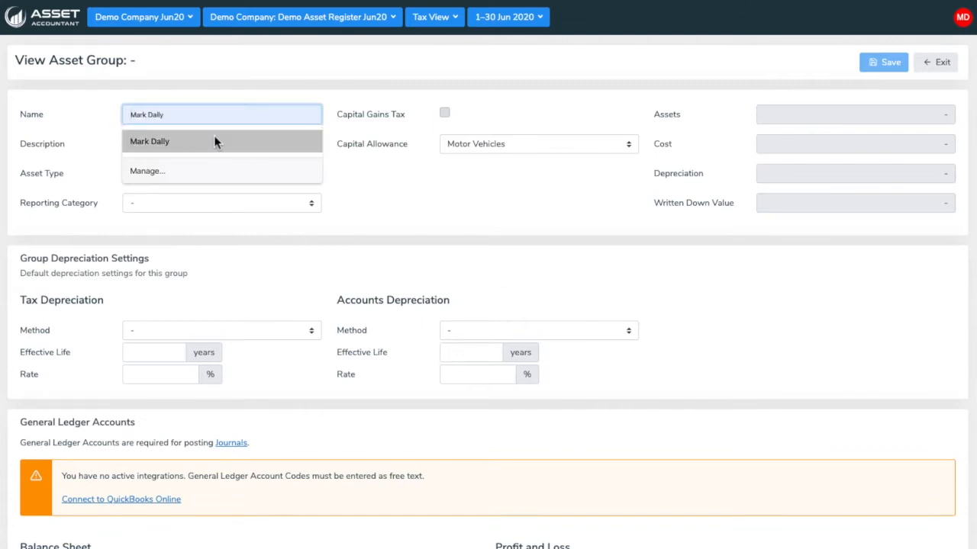
type("M")
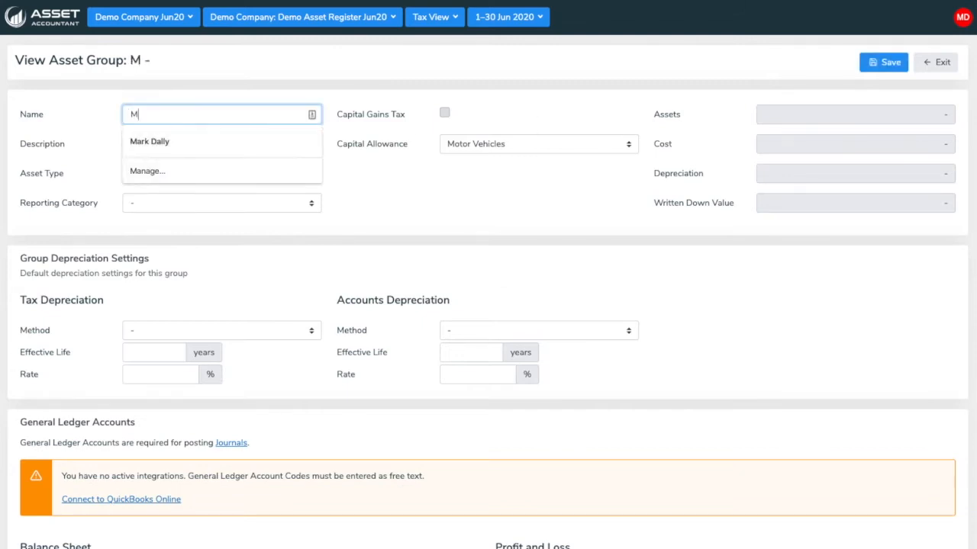
type("y n")
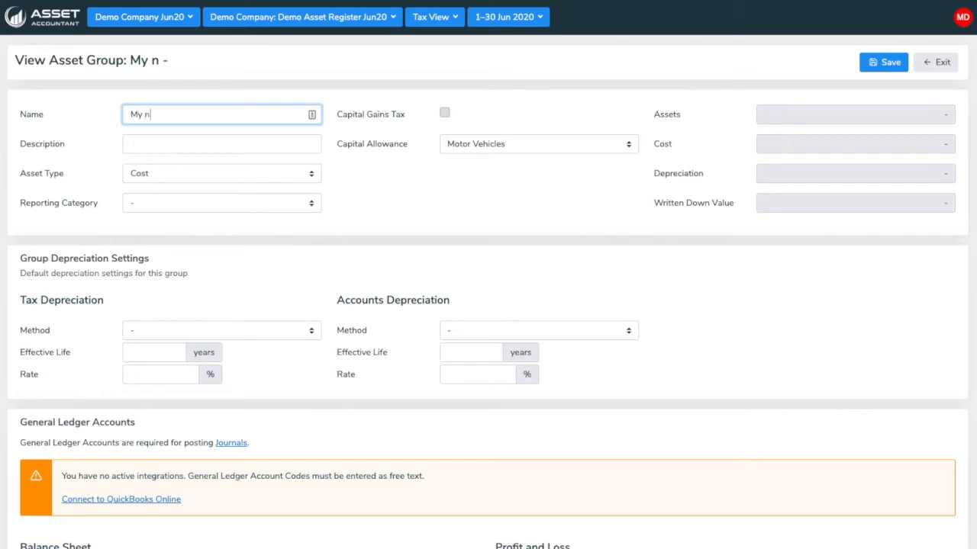
type("ew asset group")
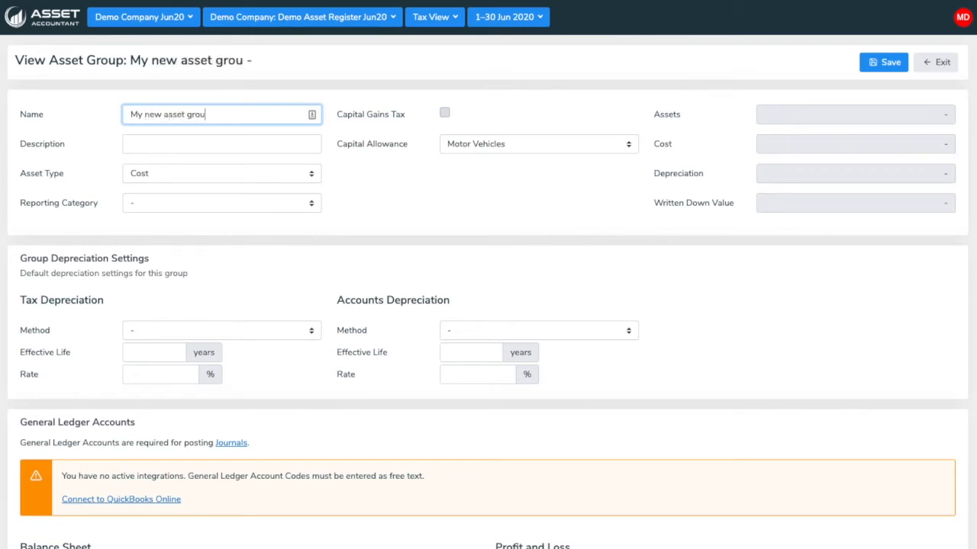
left_click(241, 145)
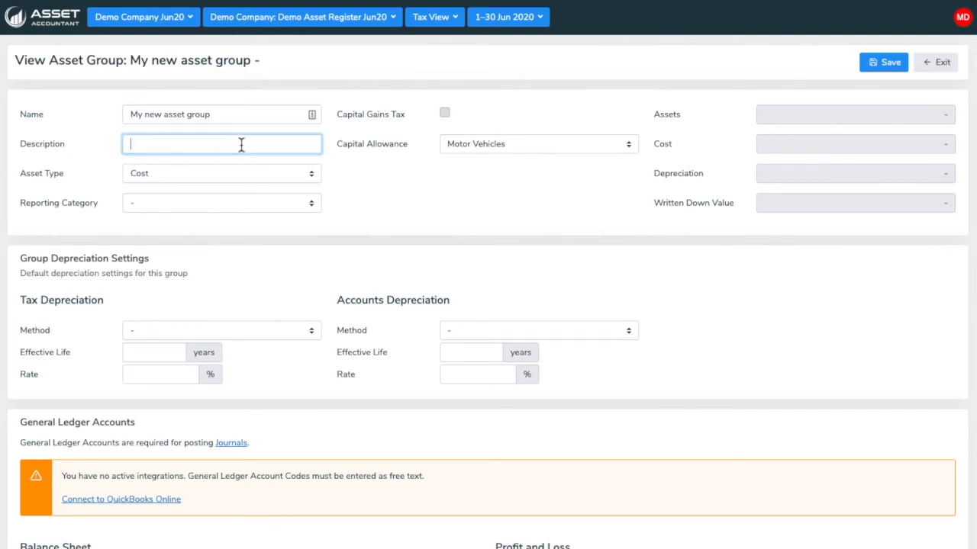
type("Assets")
- Set the group's reporting category to Property, Plant and Equipment and its capital allowance to Other Tangible Assets
left_click(196, 200)
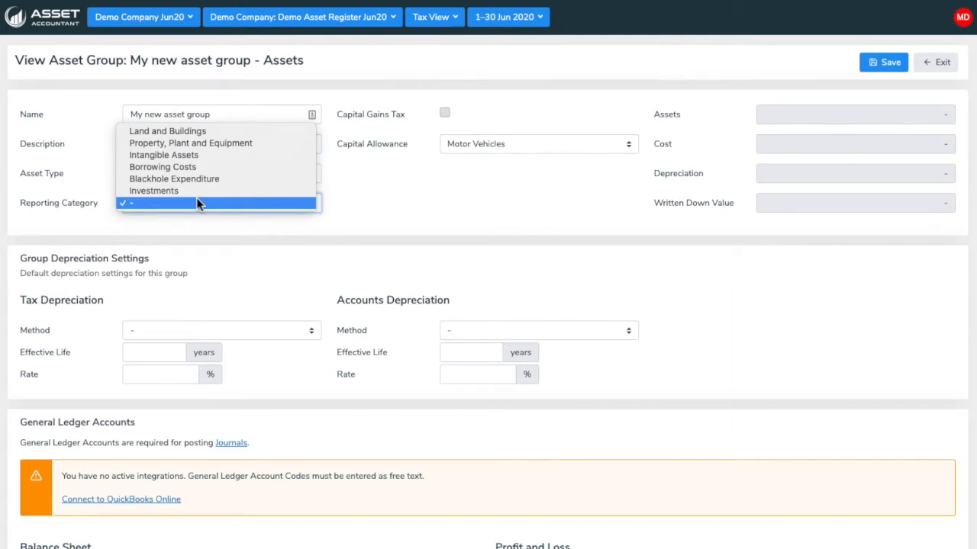
left_click(215, 142)
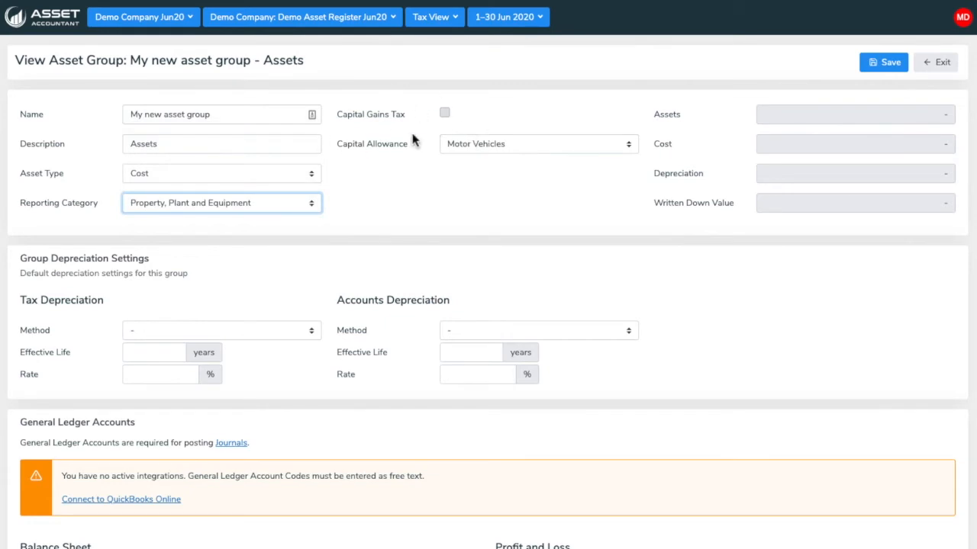
left_click(509, 150)
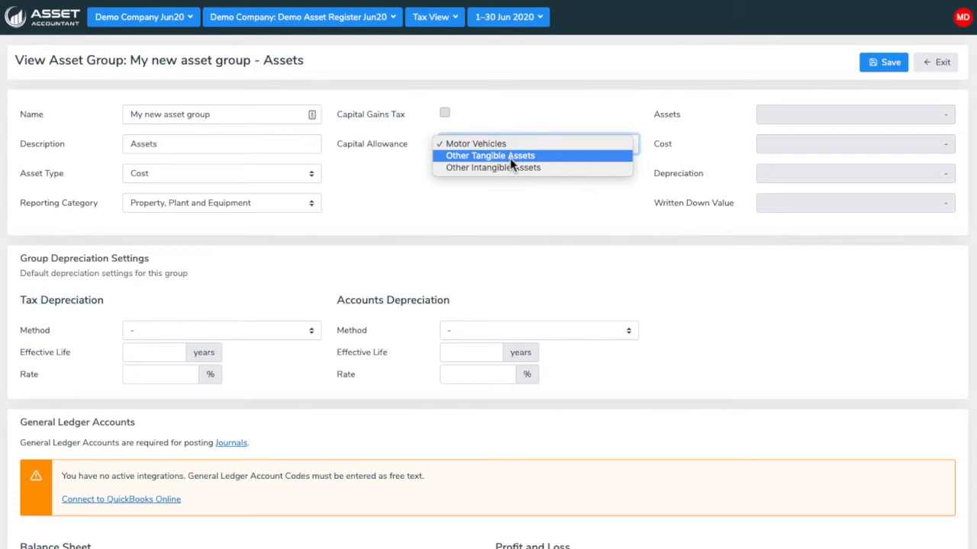
left_click(510, 158)
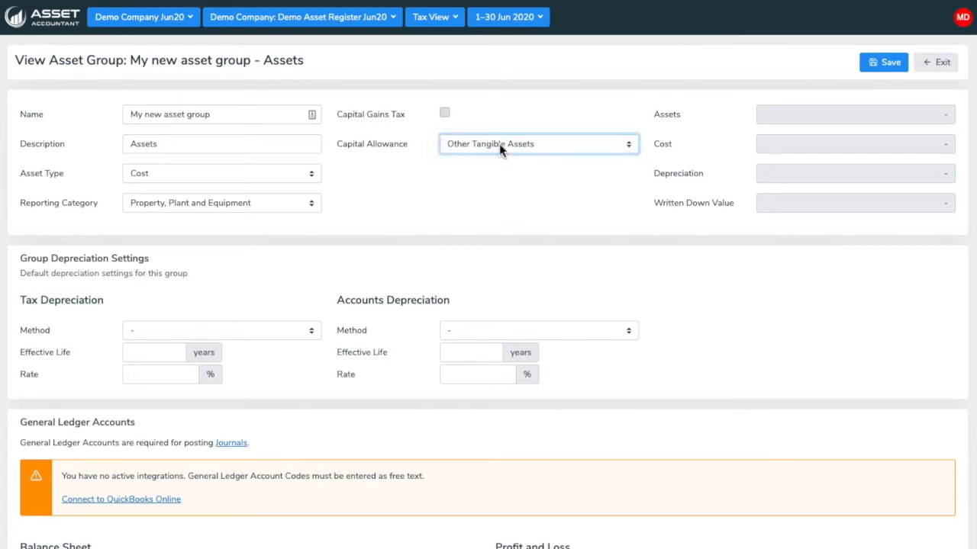
left_click(499, 147)
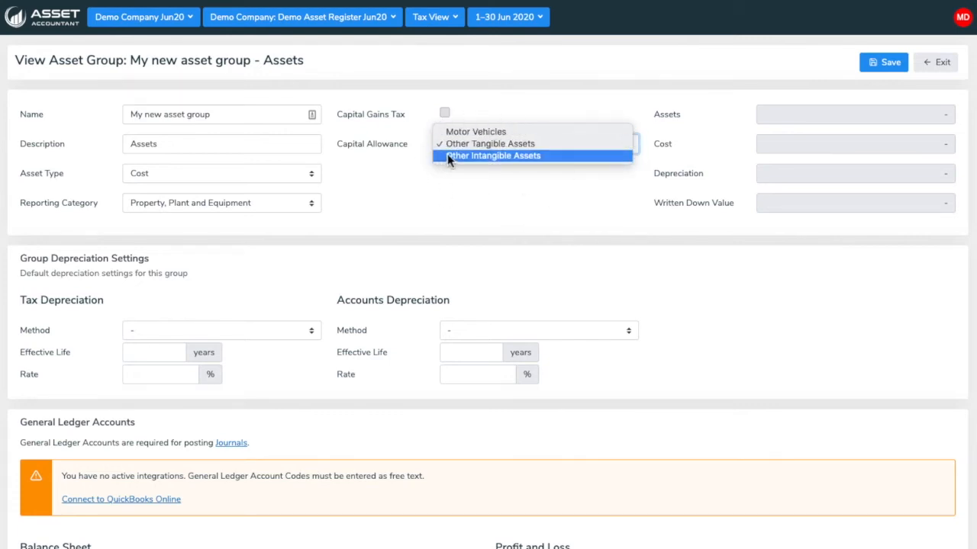
left_click(491, 180)
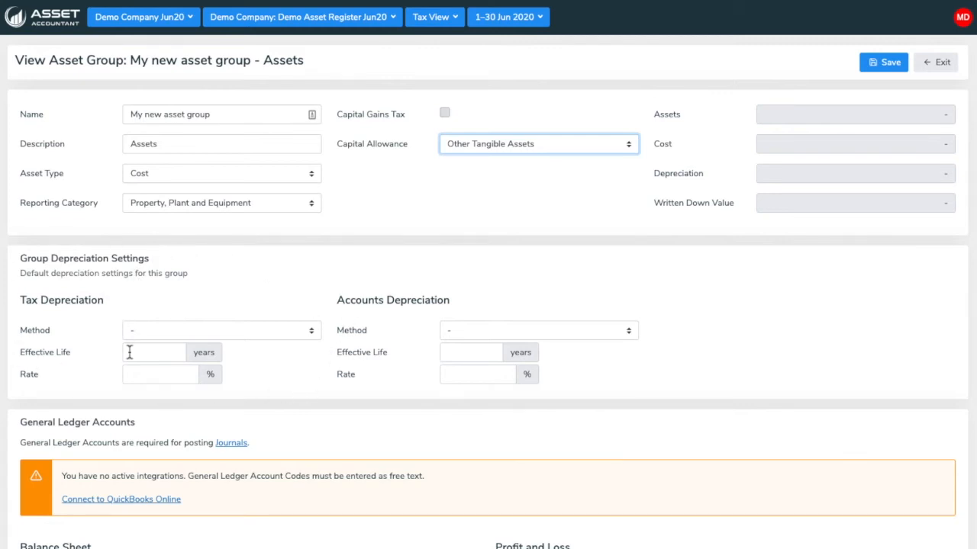
- Set the group's tax depreciation to the Diminishing Value method with an effective life of 5 years
left_click_drag(26, 300, 126, 303)
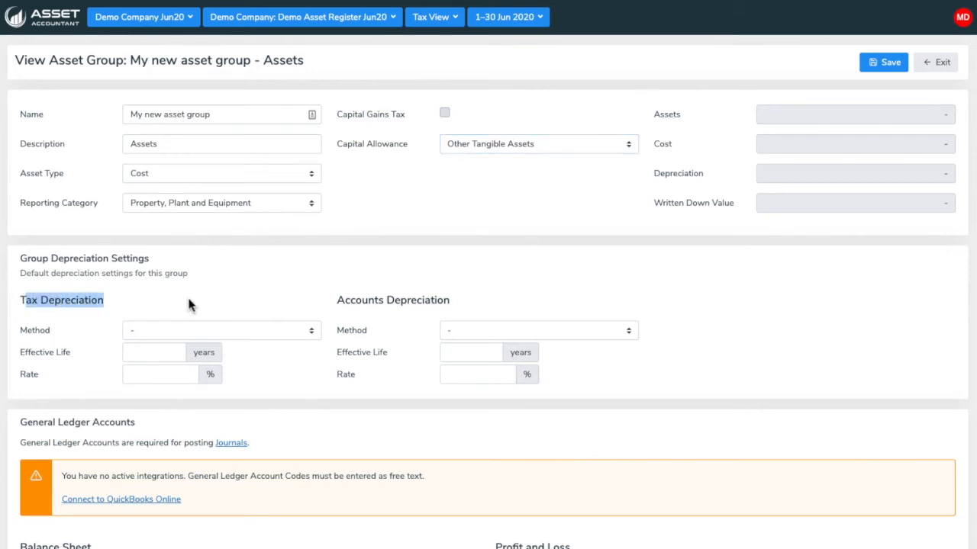
left_click_drag(331, 302, 484, 298)
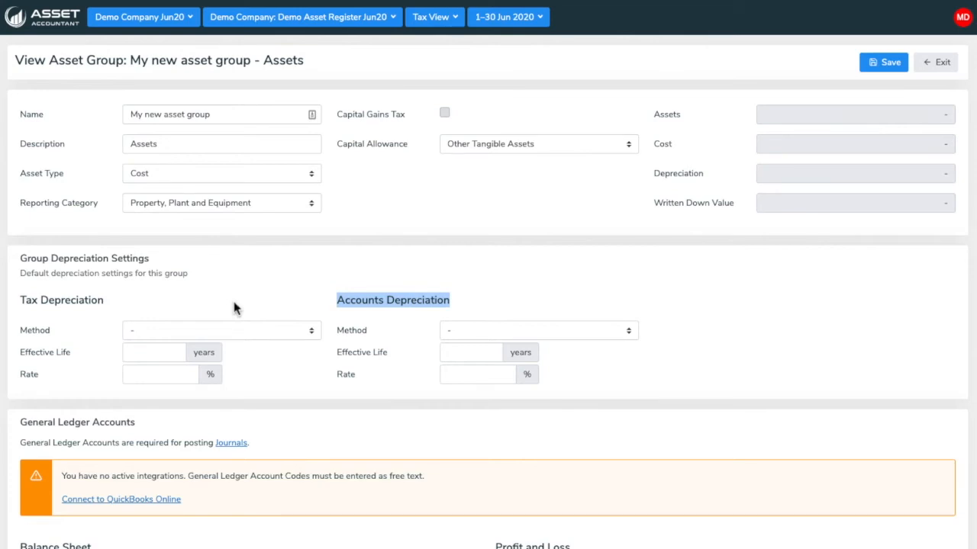
left_click(157, 330)
left_click(184, 356)
left_click(158, 353)
type("5")
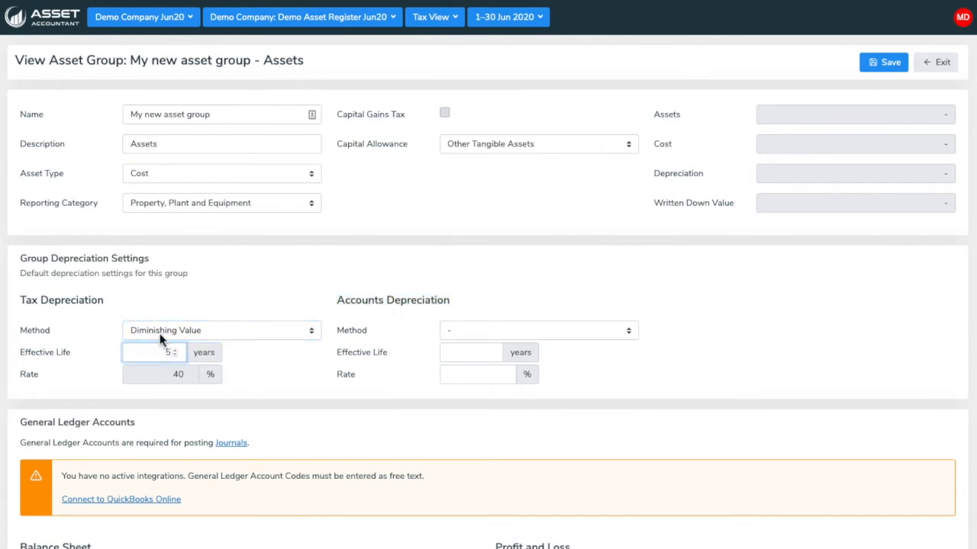
- Set the accounts depreciation to Diminishing Value - 200% with a 5-year effective life, and save and exit the asset group
left_click(449, 330)
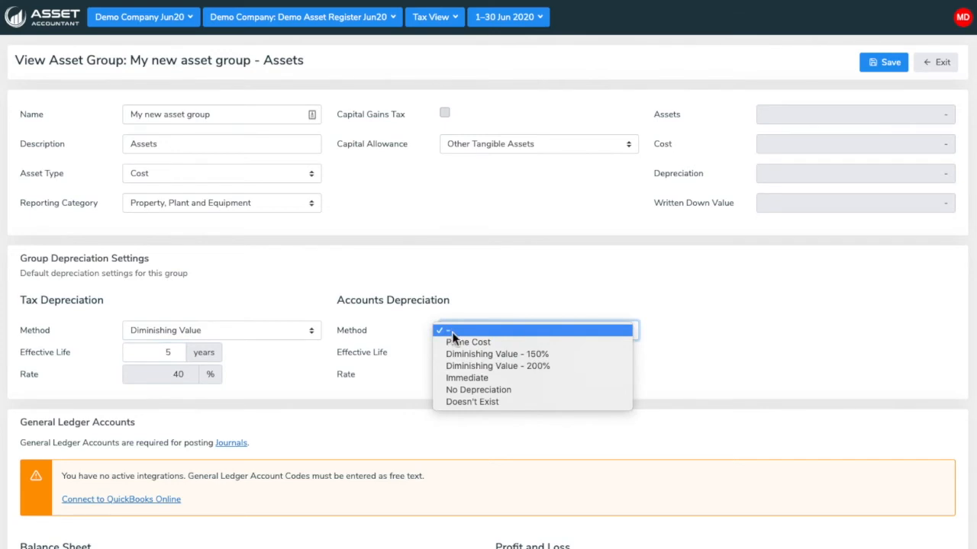
left_click(467, 366)
left_click(464, 353)
left_click(724, 377)
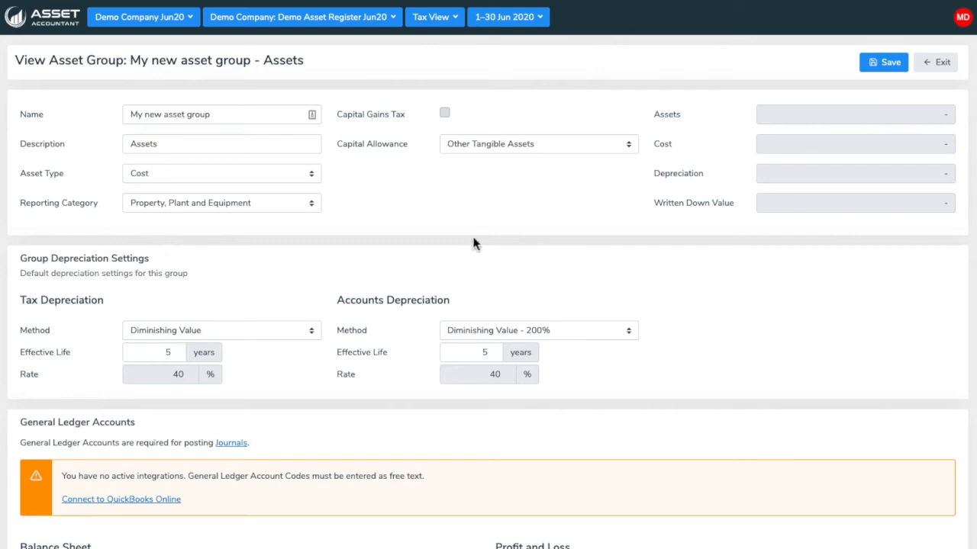
left_click(891, 61)
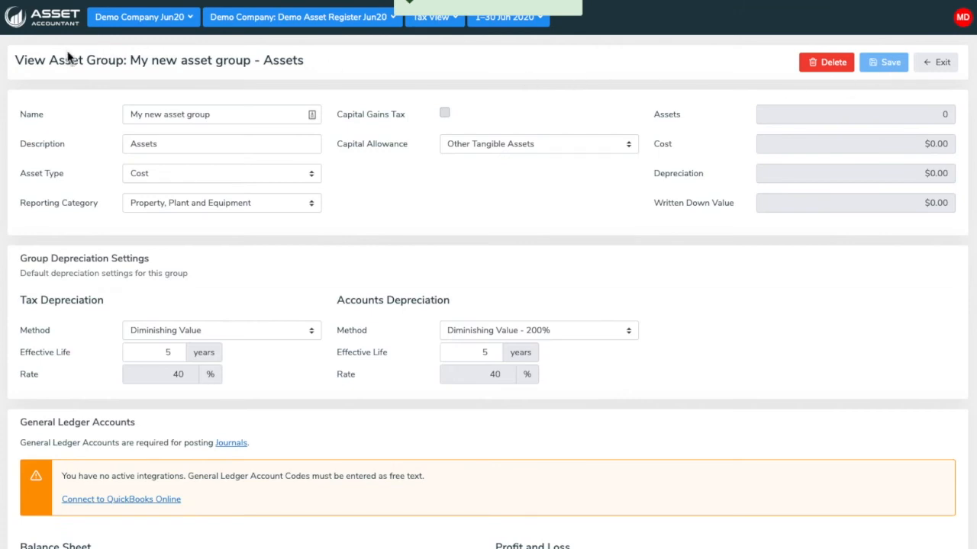
left_click(941, 64)
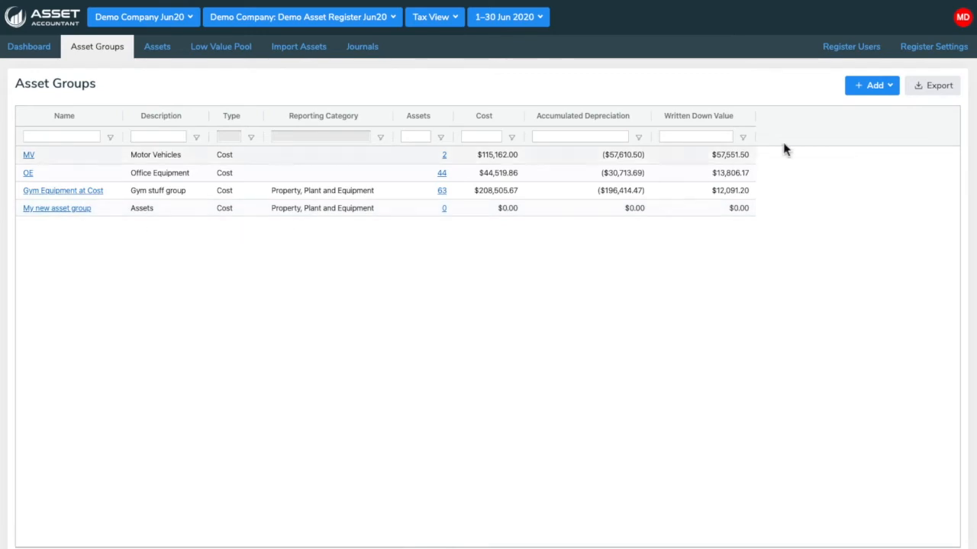
- Add the Computer Equipment, Furniture and Fittings, and Machinery and Equipment asset groups from templates, and return to the group list
left_click(891, 92)
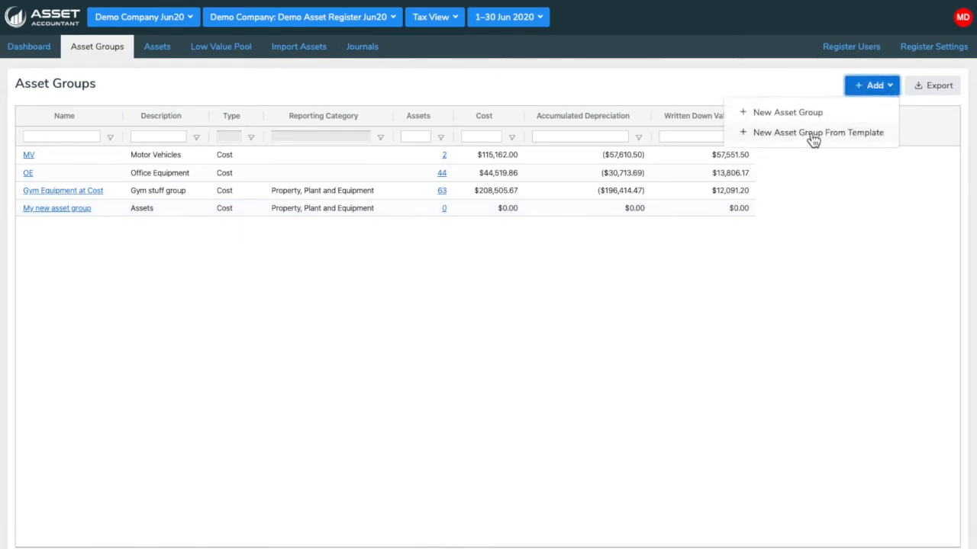
left_click(808, 135)
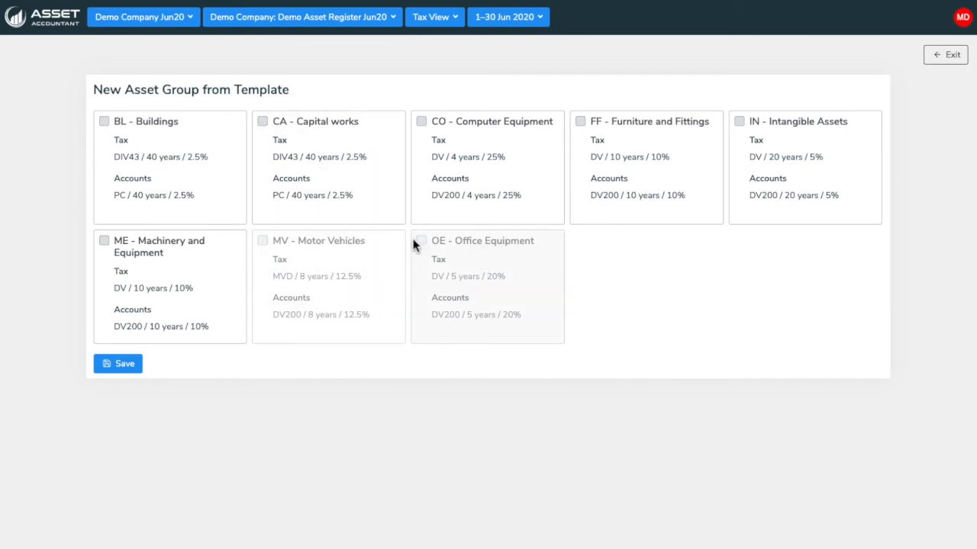
left_click(425, 123)
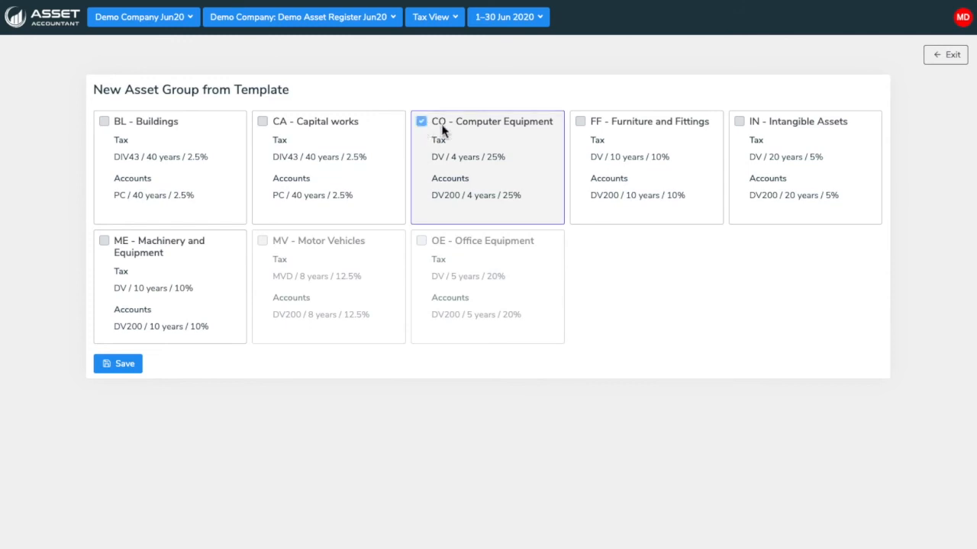
left_click(580, 124)
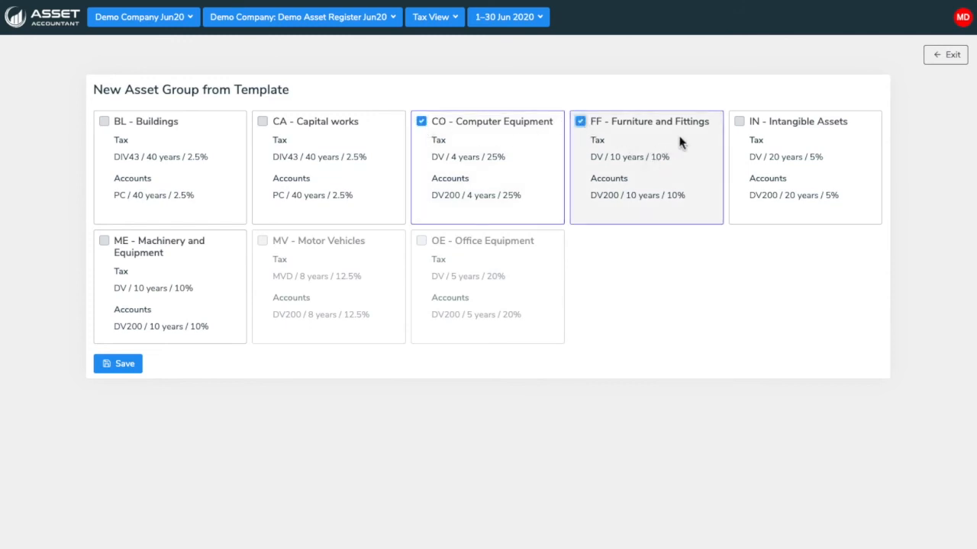
left_click(104, 242)
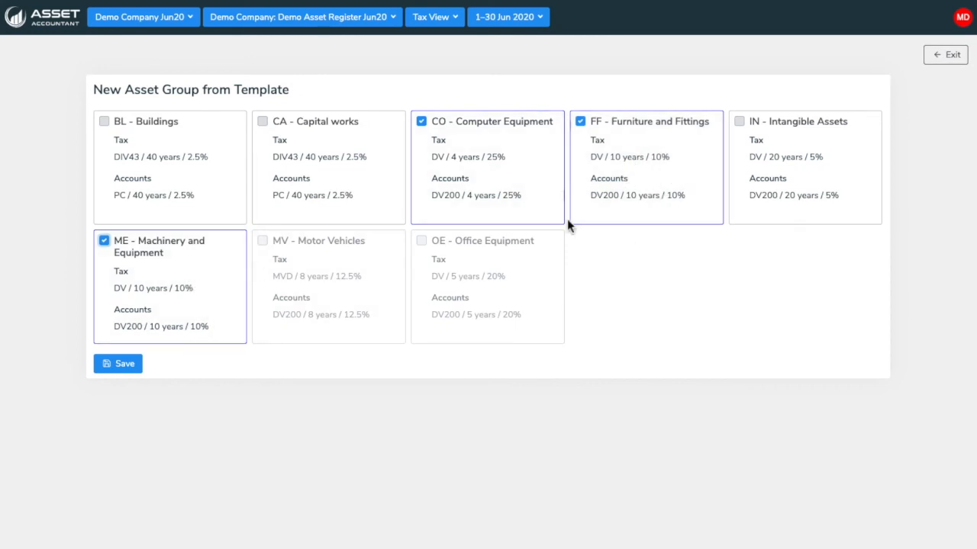
left_click(133, 364)
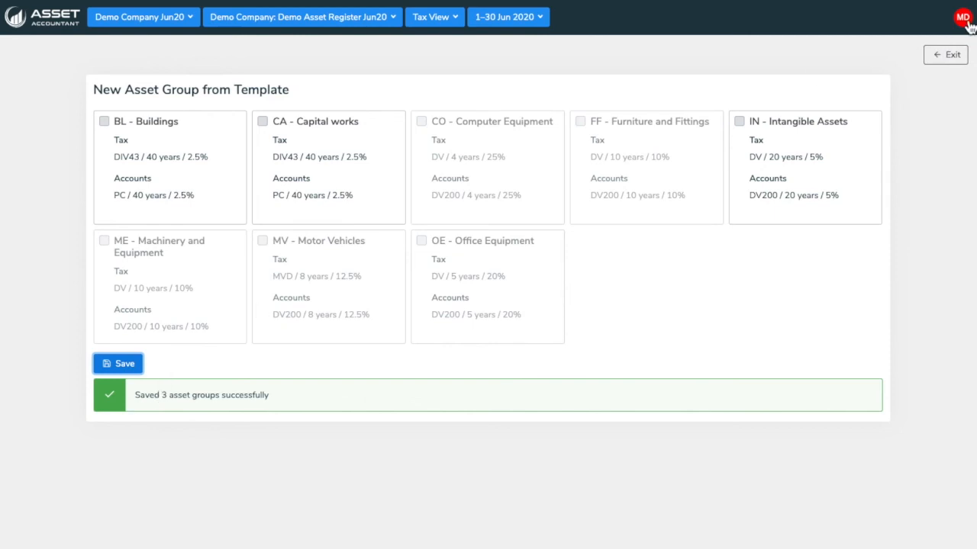
left_click(949, 57)
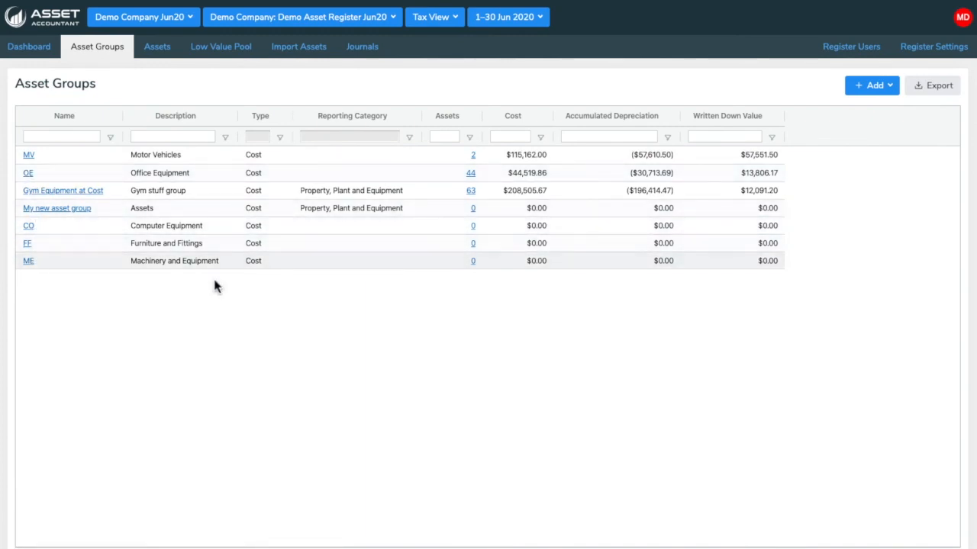
- Rename the FF asset group "Furniture and Fittings at Cost", save it and return to the group list
left_click(28, 249)
left_click(188, 114)
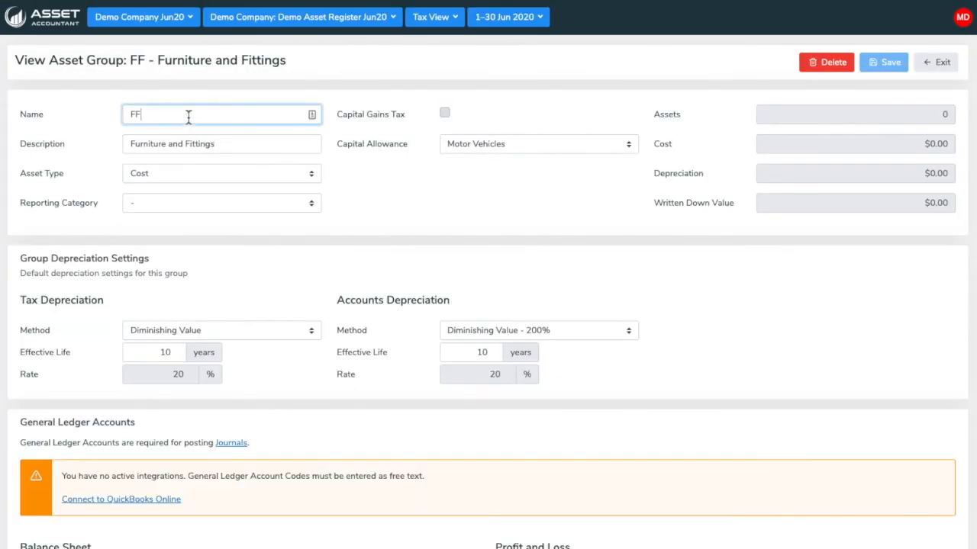
key("BackSpace")
type("urnit")
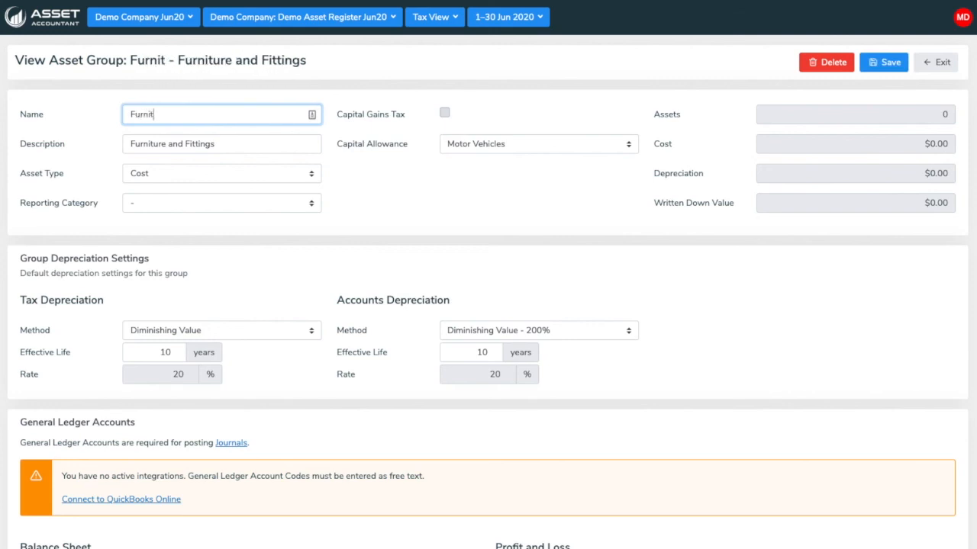
type("ure and Fittin")
key("BackSpace")
key("BackSpace")
key("BackSpace")
key("BackSpace")
type("tti")
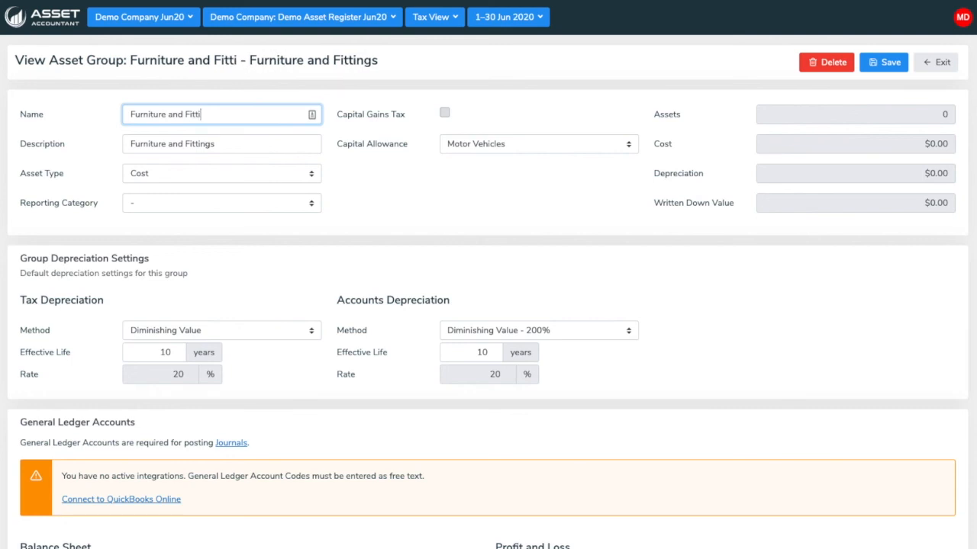
type("ngs at Cost")
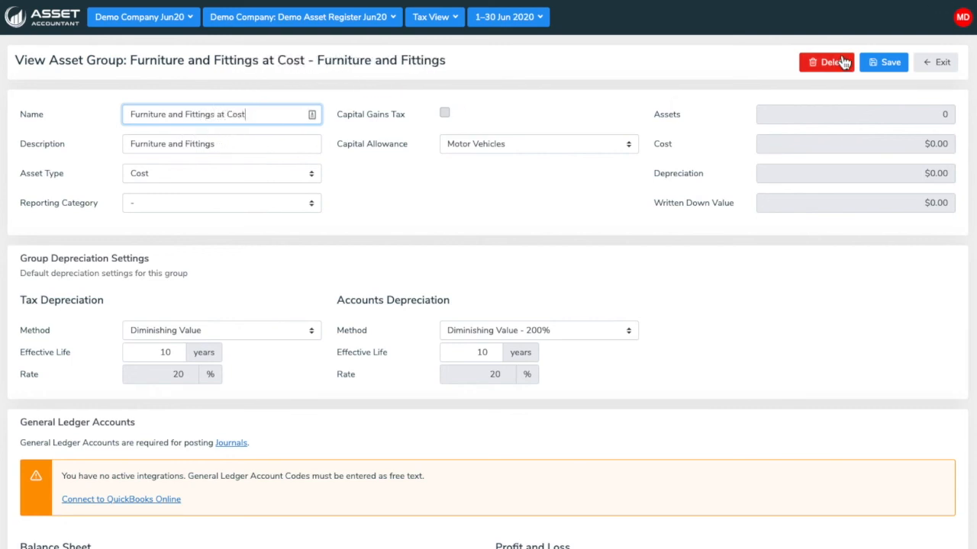
left_click(879, 63)
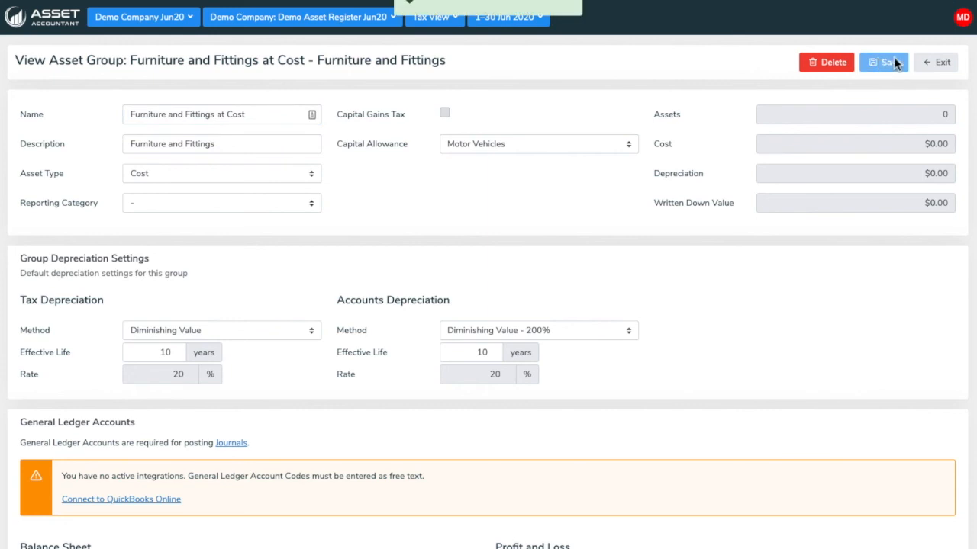
left_click(938, 62)
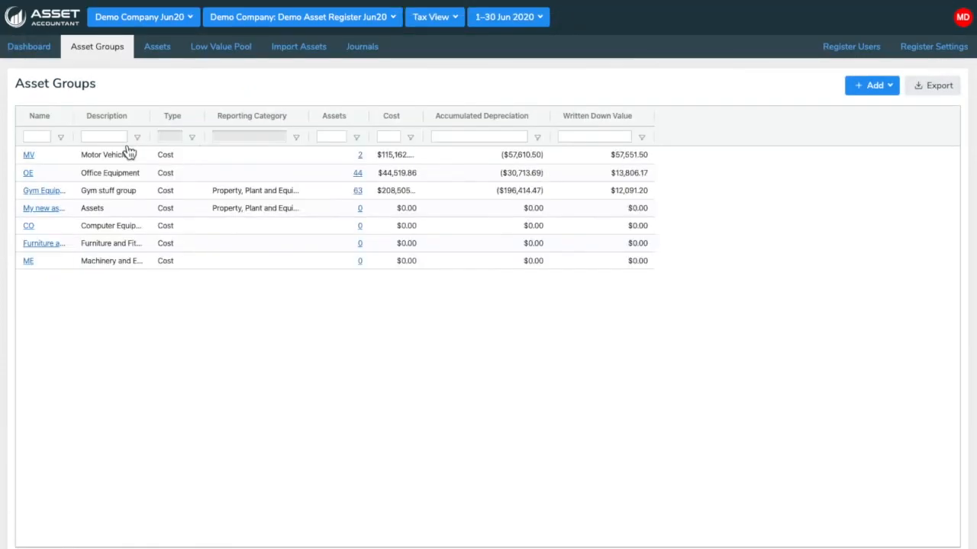